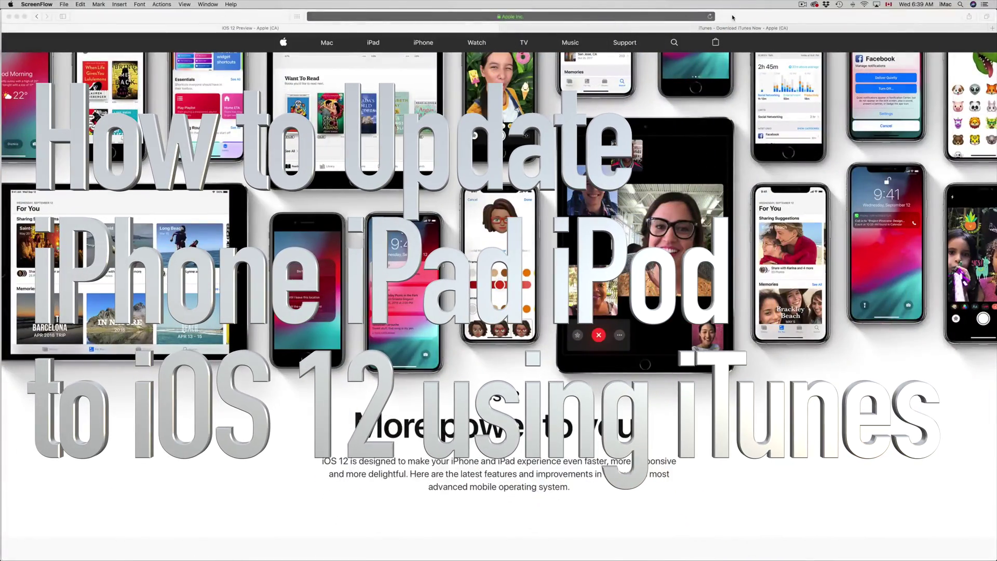
Make Safari active, showing the iOS 12 'More power to you.' preview page.
{"action": "left_click", "coordinate": [732, 17]}
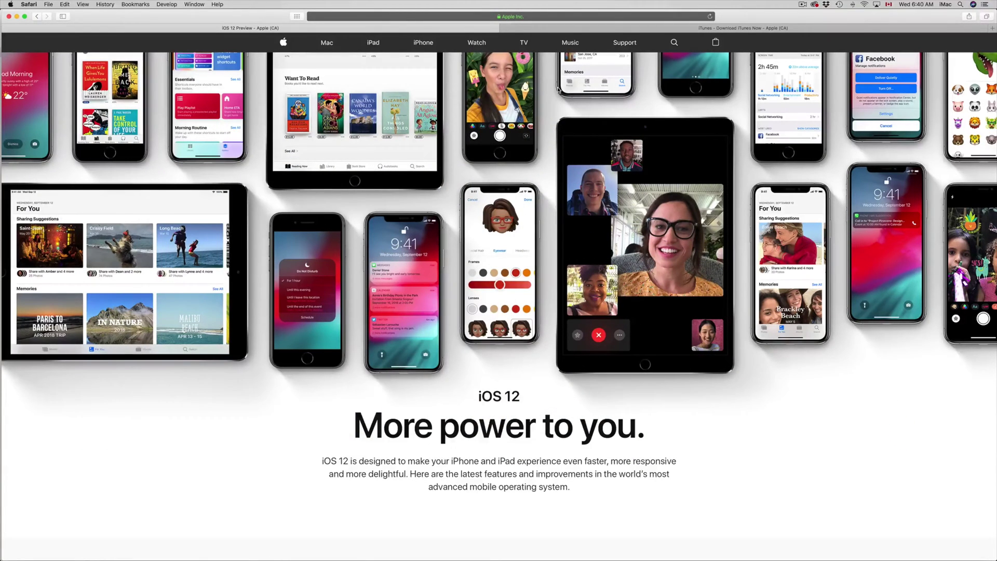
{"action": "left_click", "coordinate": [676, 31]}
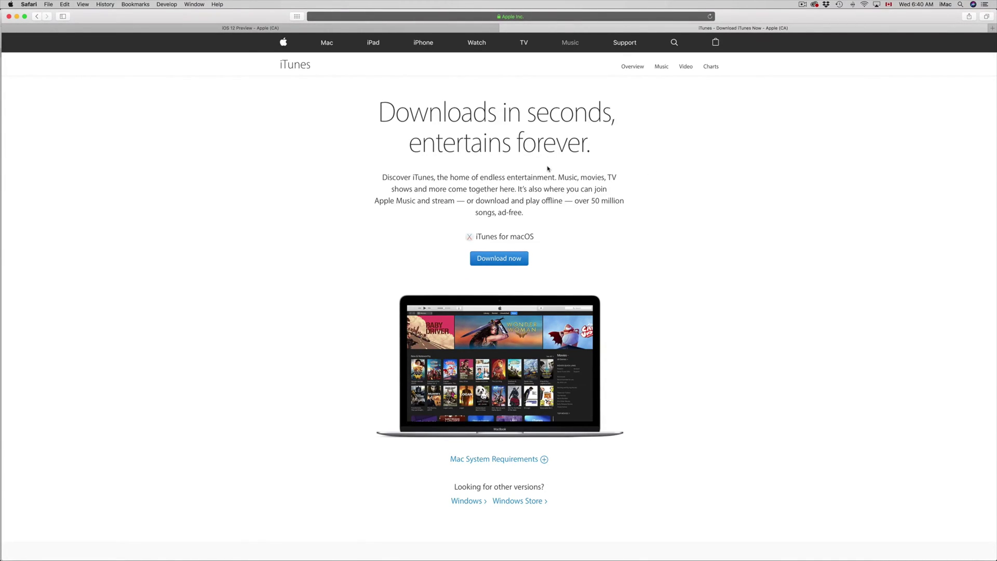
{"action": "scroll", "coordinate": [548, 169], "scroll_direction": "down", "scroll_amount": 1}
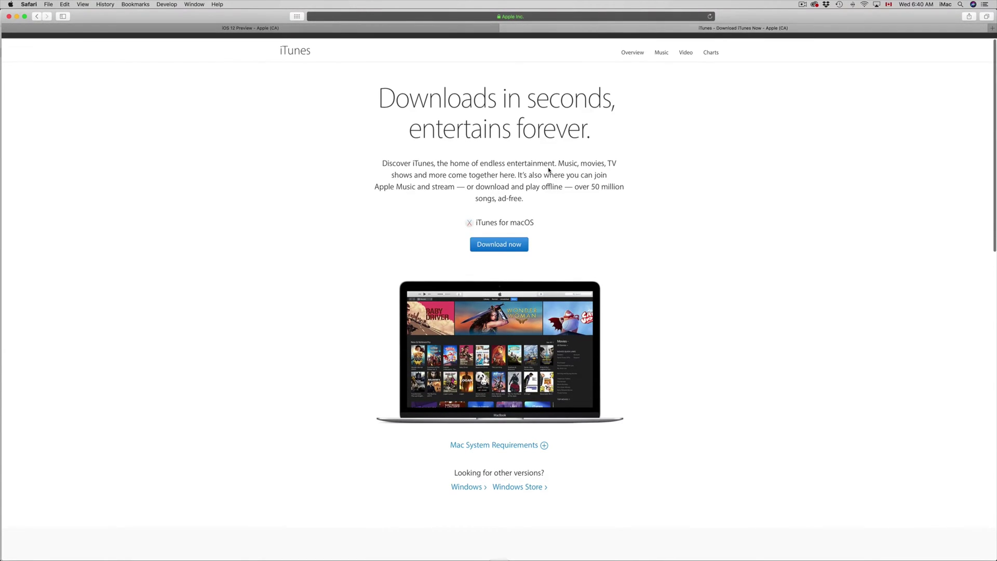
{"action": "scroll", "coordinate": [549, 169], "scroll_direction": "down", "scroll_amount": 5}
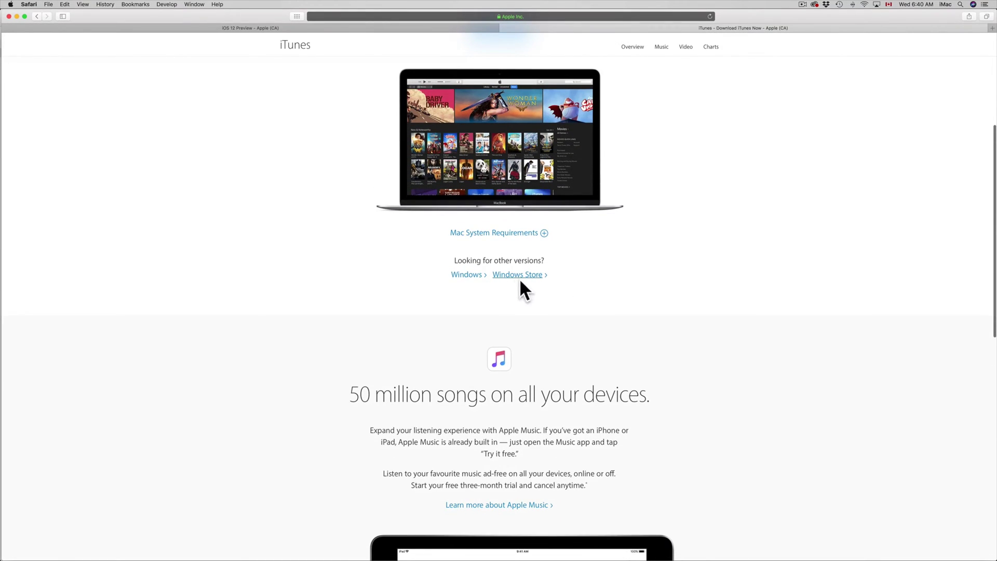
{"action": "scroll", "coordinate": [592, 319], "scroll_direction": "down", "scroll_amount": 3}
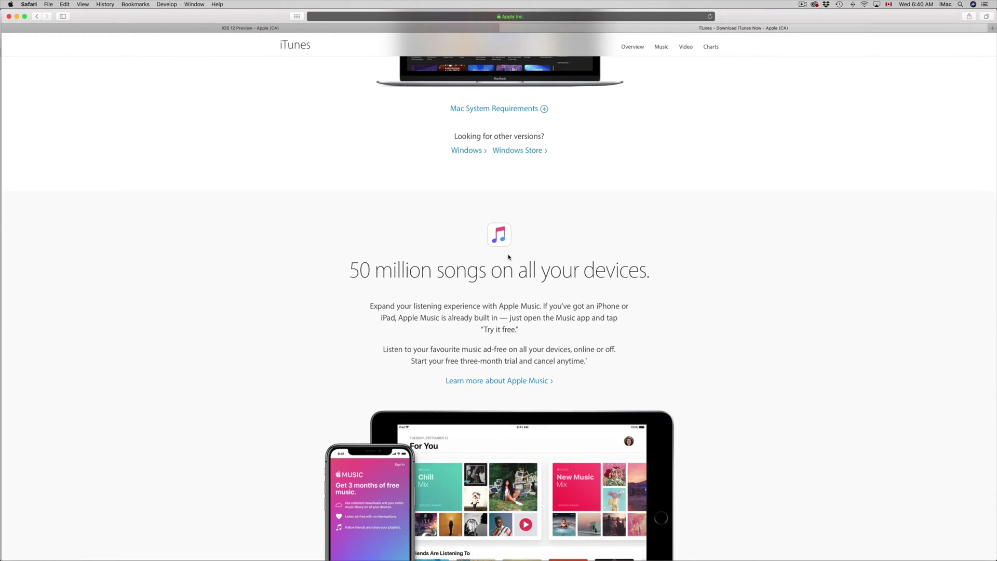
{"action": "scroll", "coordinate": [509, 256], "scroll_direction": "up", "scroll_amount": 9}
Return to the iOS 12 Preview tab and scroll to the compatible devices, iPhone 5s through iPod touch 6th generation.
{"action": "left_click", "coordinate": [450, 29]}
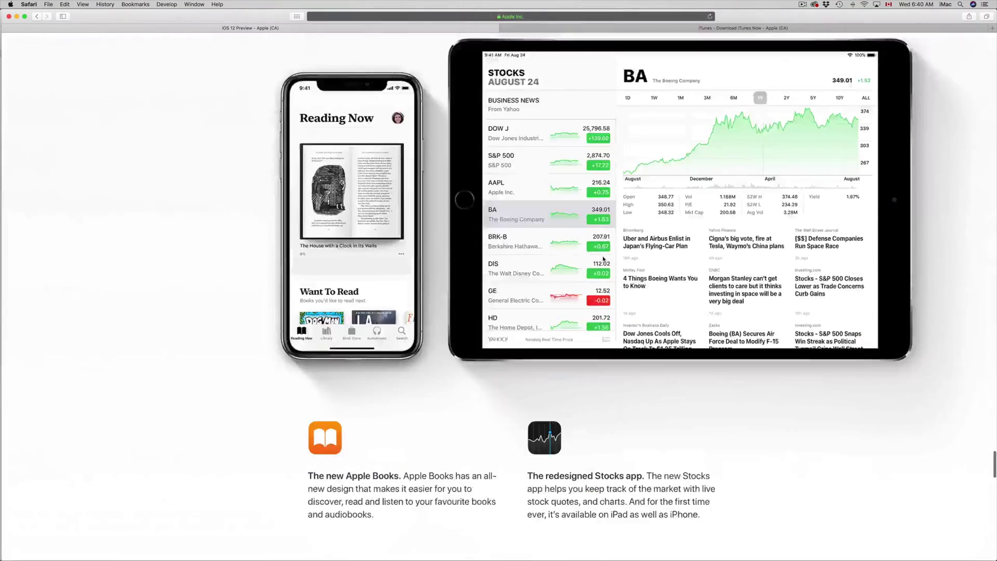
{"action": "scroll", "coordinate": [603, 259], "scroll_direction": "down", "scroll_amount": 15}
{"action": "scroll", "coordinate": [602, 259], "scroll_direction": "up", "scroll_amount": 6}
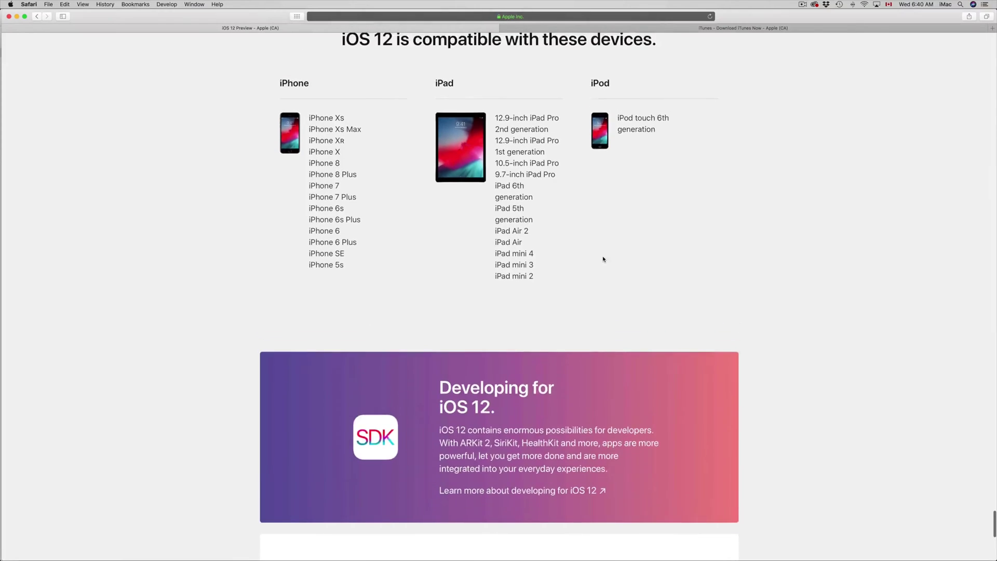
{"action": "scroll", "coordinate": [602, 258], "scroll_direction": "up", "scroll_amount": 3}
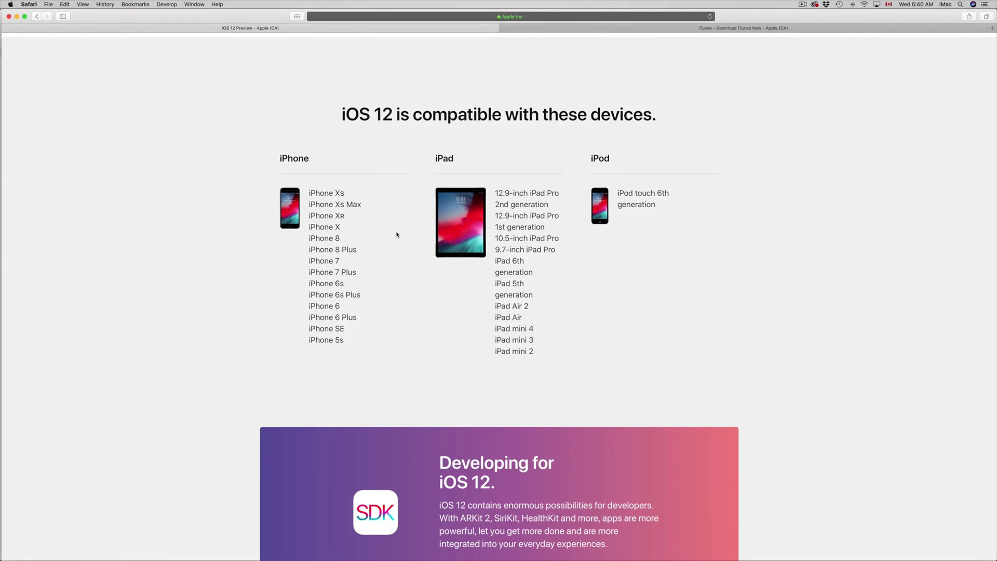
{"action": "mouse_move", "coordinate": [690, 558]}
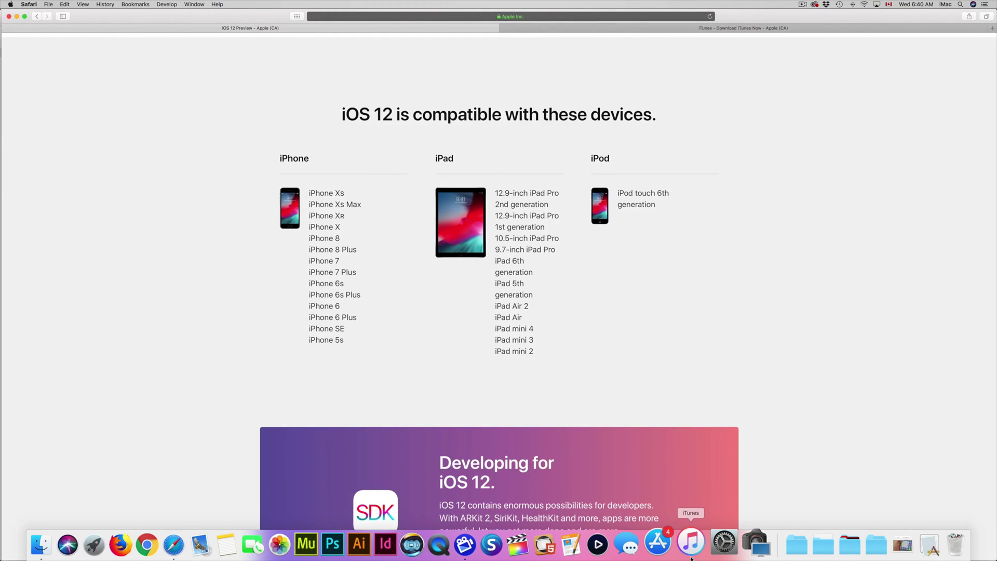
Switch to iTunes and open the iPad Pro's Summary, showing iOS 11.4.1 with 12.0 available.
{"action": "left_click", "coordinate": [690, 544]}
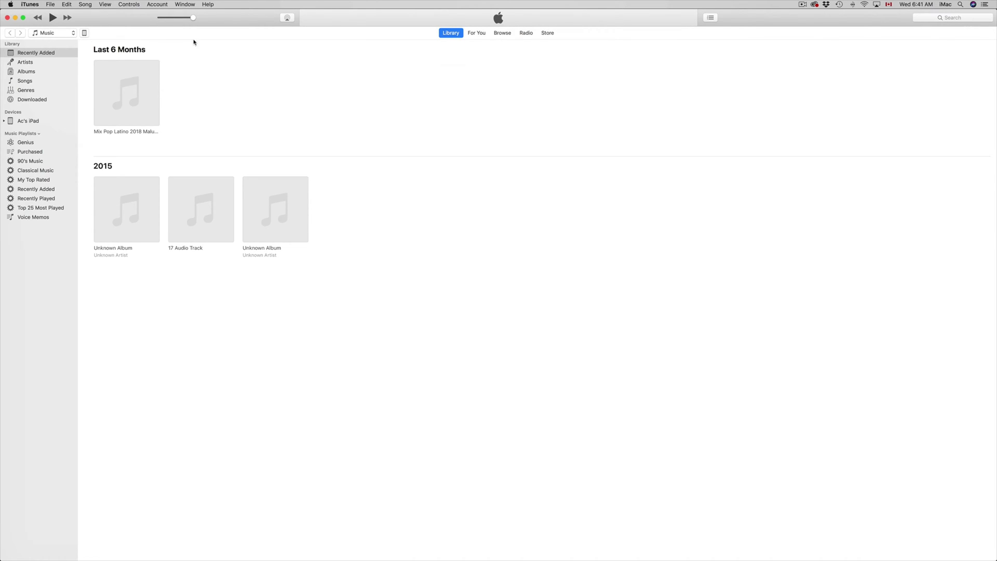
{"action": "left_click", "coordinate": [85, 33]}
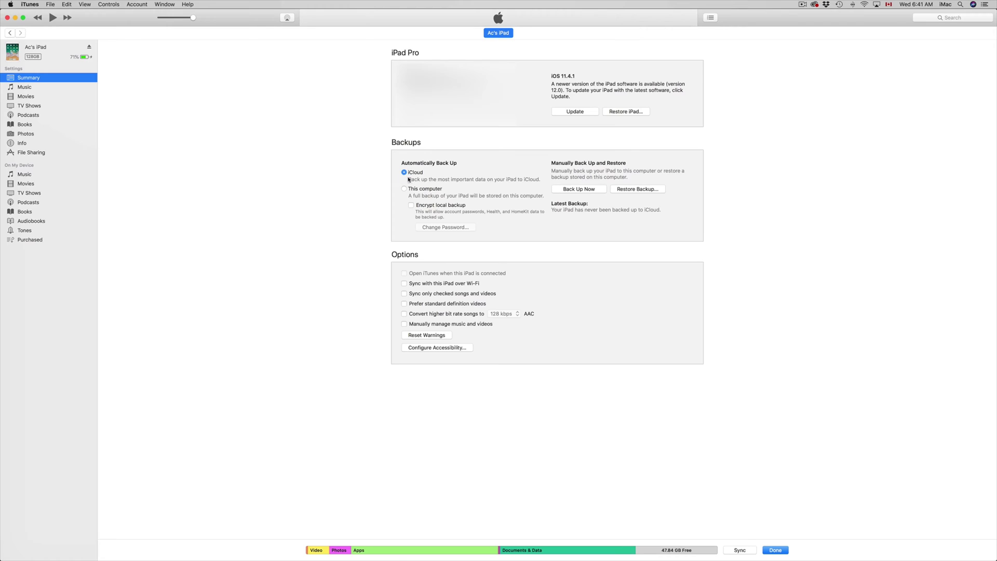
Choose 'This computer' as the iPad's automatic backup location.
{"action": "left_click", "coordinate": [403, 189]}
Back up the iPad to this computer now, transferring its purchases into the iTunes library.
{"action": "left_click", "coordinate": [578, 190]}
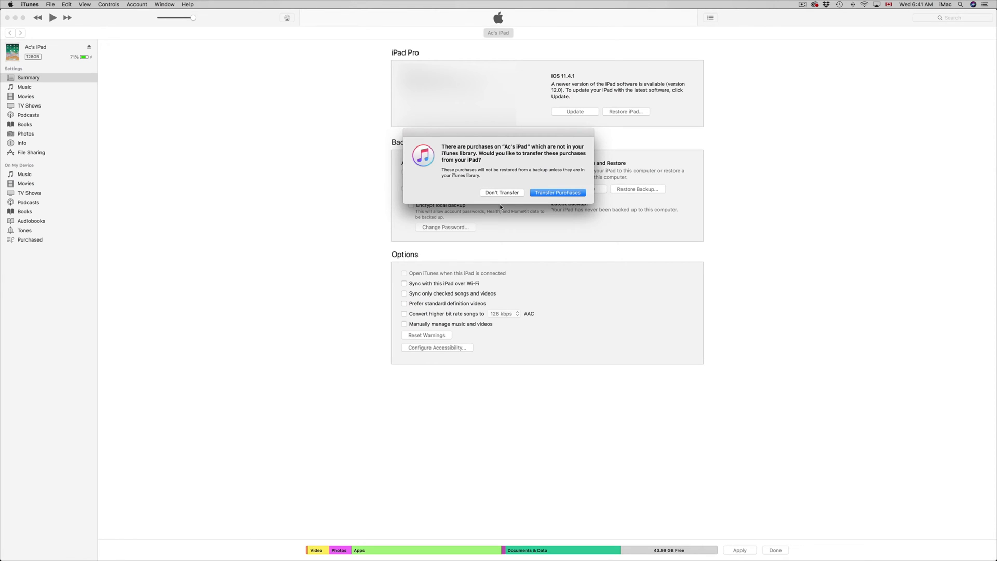
{"action": "left_click", "coordinate": [567, 196]}
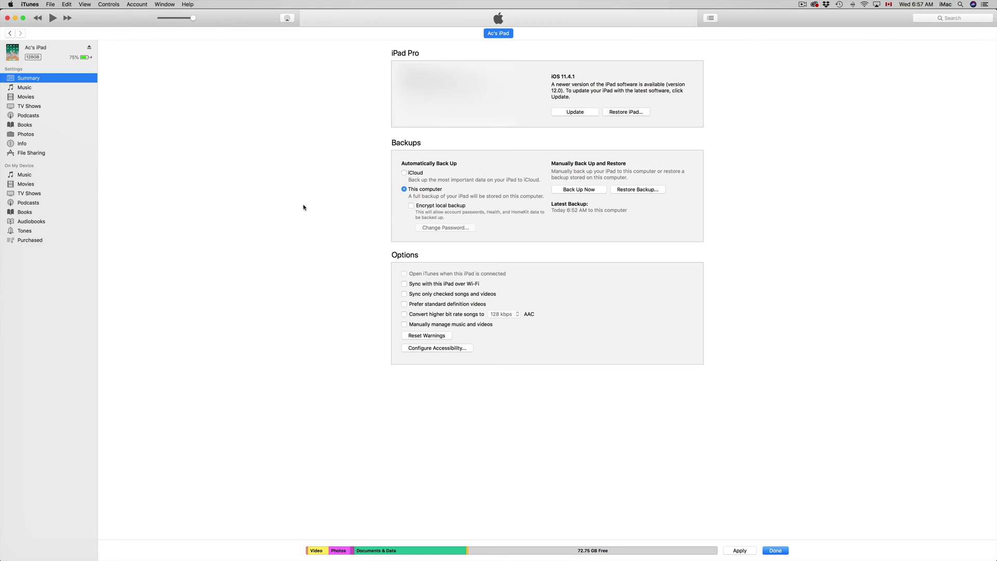
Update the iPad to iOS 12.0, continuing past the purchases warning and agreeing to the licence.
{"action": "left_click", "coordinate": [569, 117]}
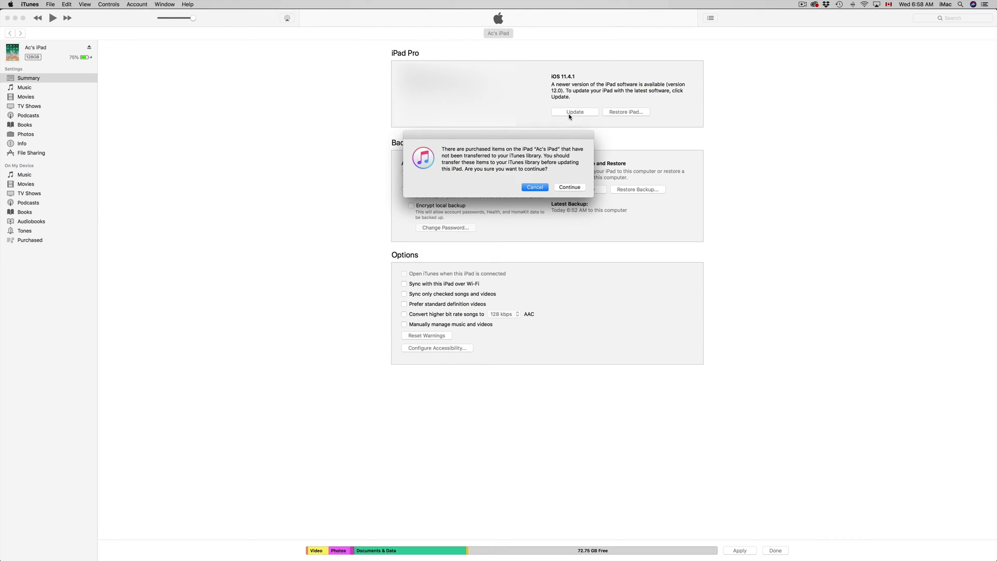
{"action": "left_click", "coordinate": [574, 190]}
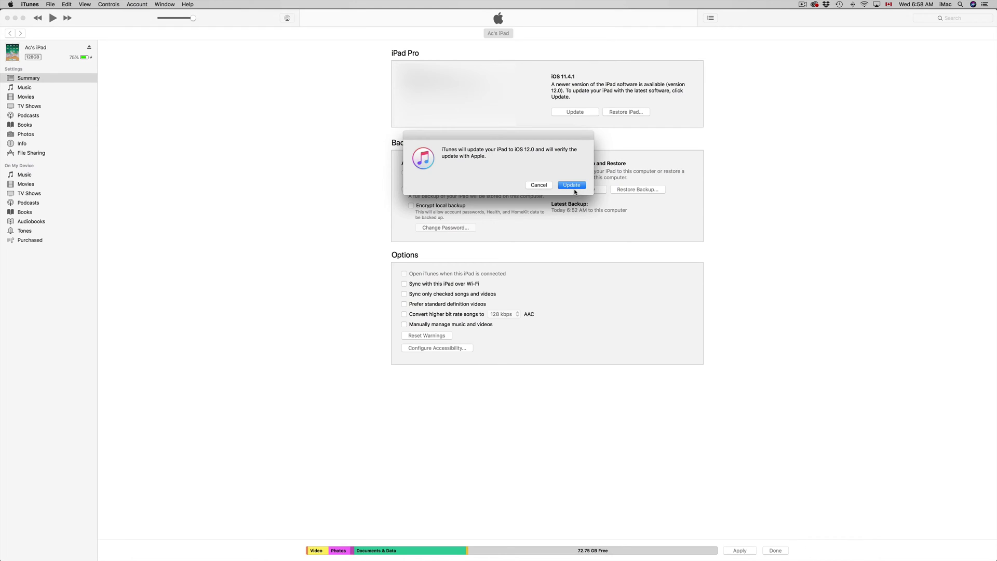
{"action": "left_click", "coordinate": [576, 186]}
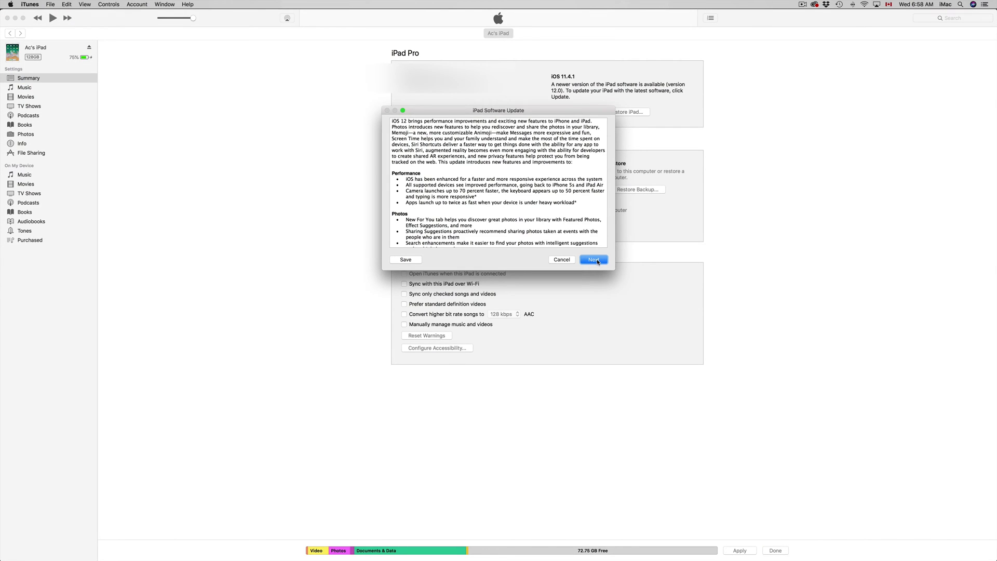
{"action": "left_click", "coordinate": [594, 260]}
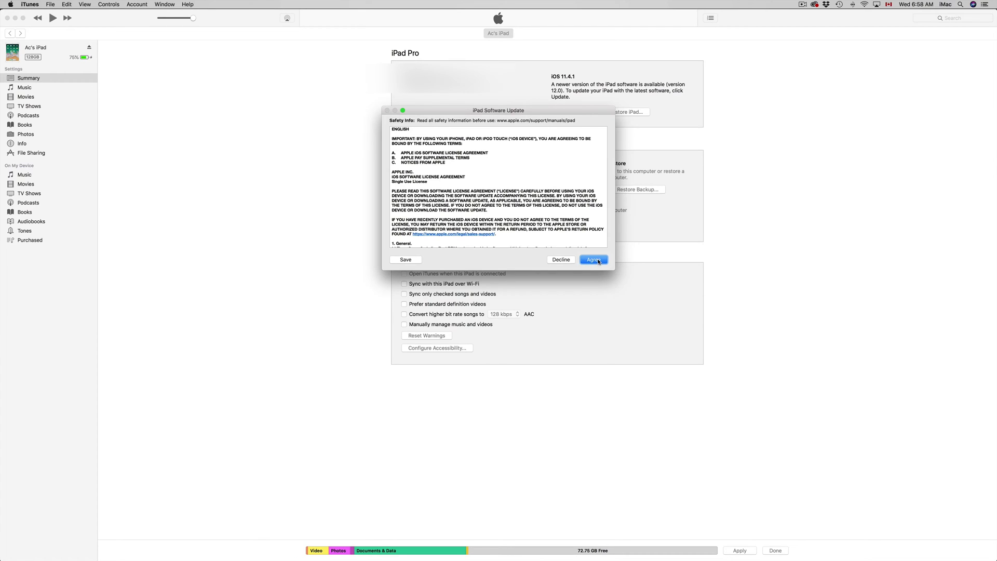
{"action": "left_click", "coordinate": [602, 261]}
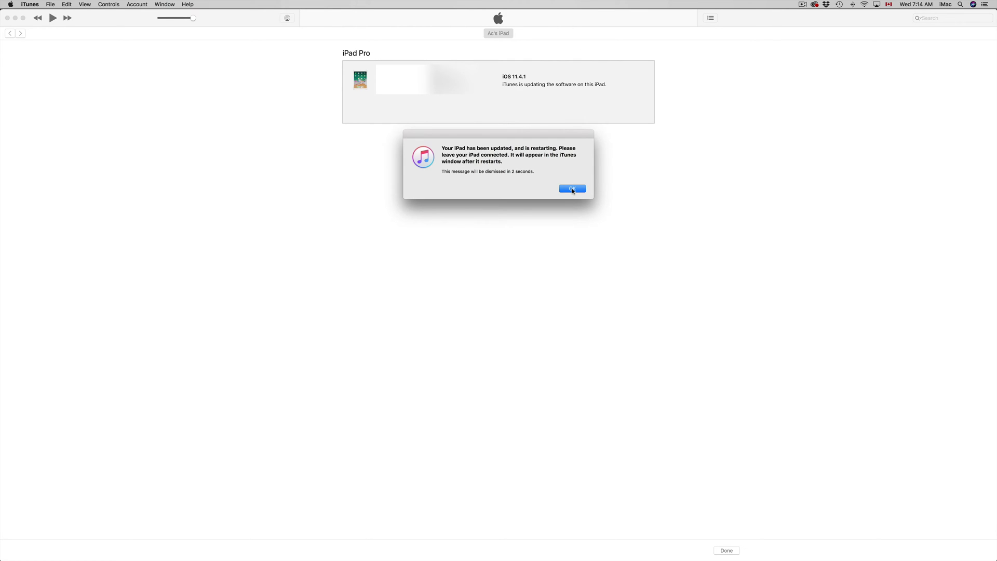
Dismiss the 'Your iPad has been updated' restart alert with OK.
{"action": "left_click", "coordinate": [573, 190]}
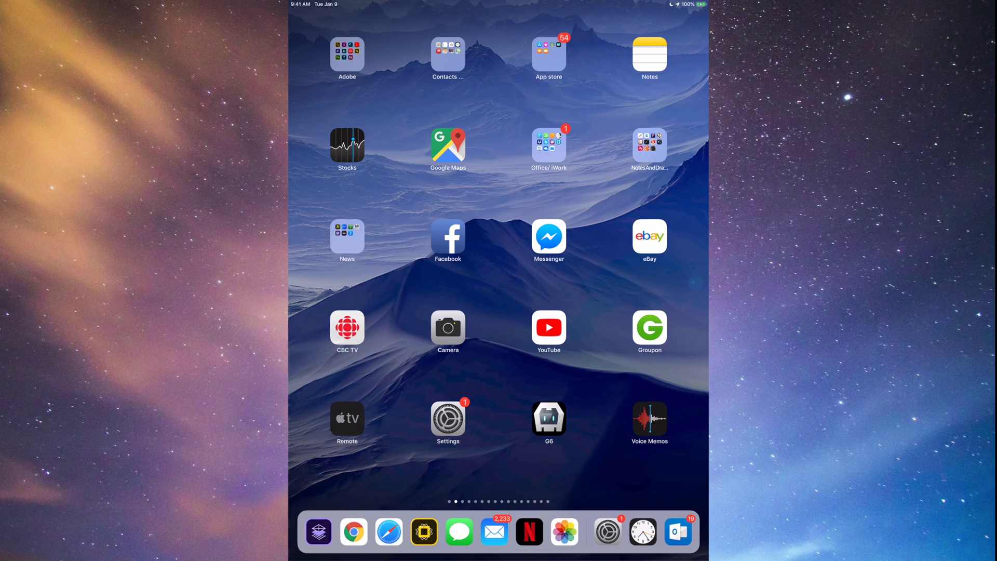
{"action": "scroll", "coordinate": [499, 239], "scroll_direction": "right", "scroll_amount": 5}
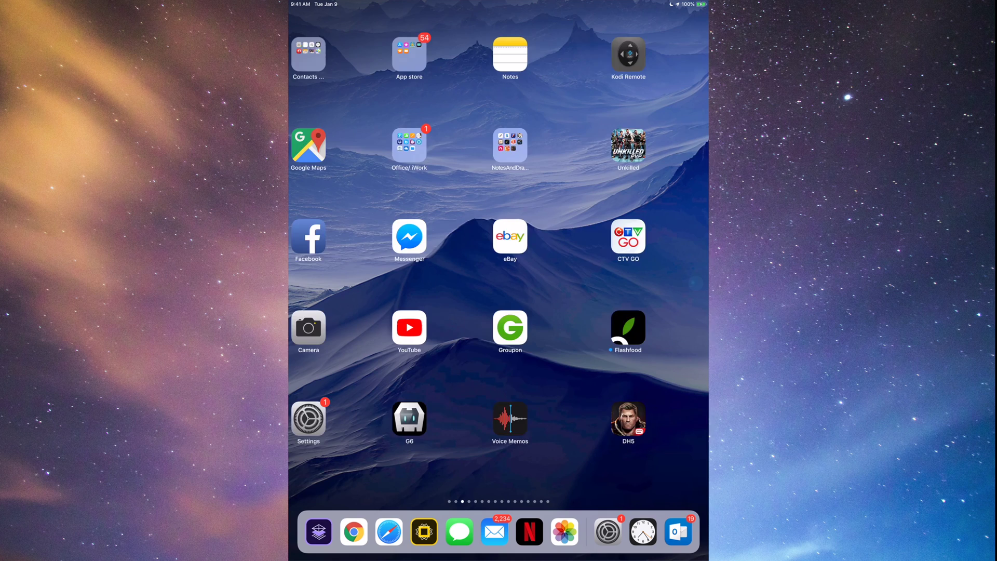
{"action": "scroll", "coordinate": [498, 239], "scroll_direction": "left", "scroll_amount": 5}
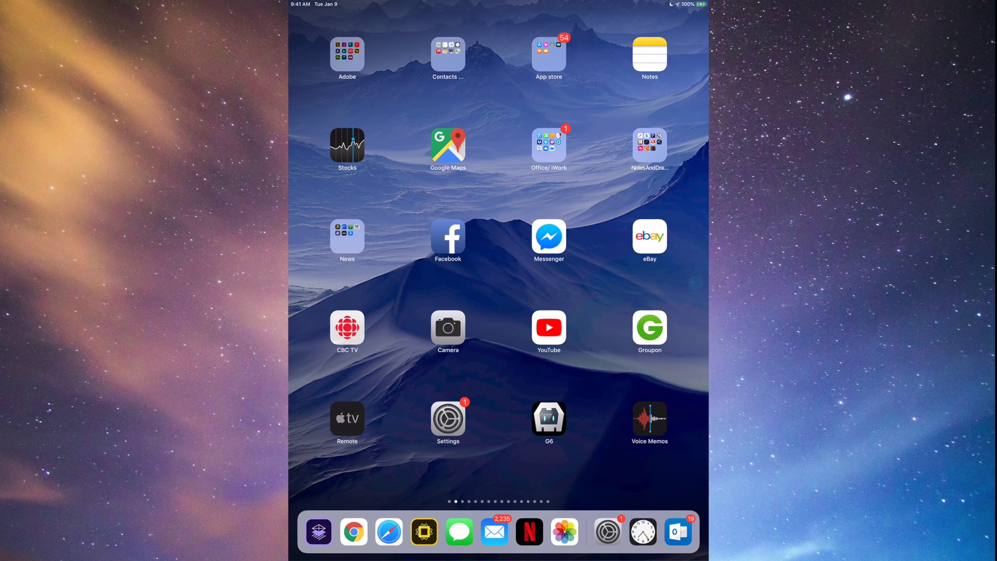